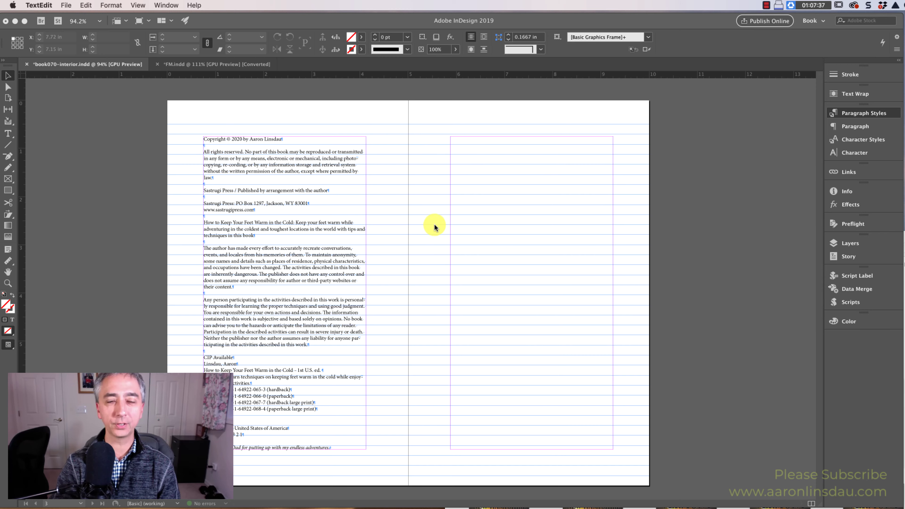
Step: Check which paragraph styles are applied to the Introduction heading and the Shelter Management section title
scroll(435, 227, down, 15)
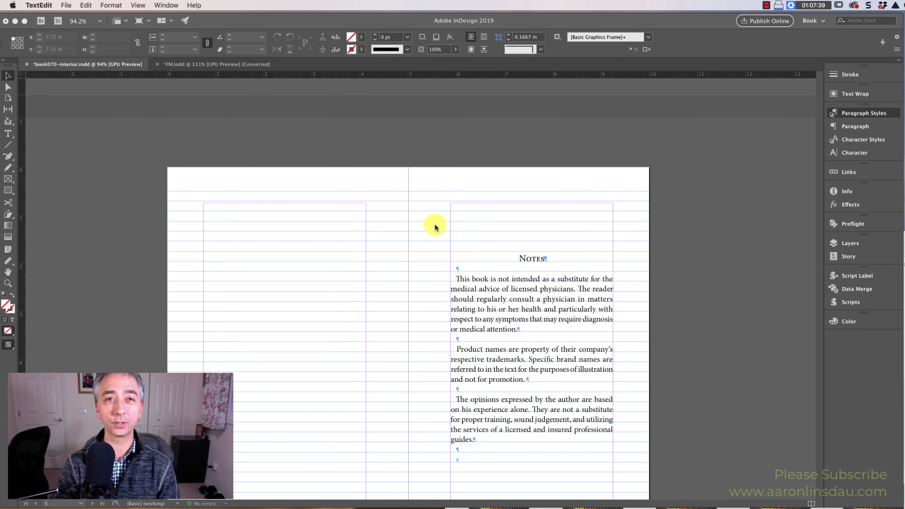
scroll(434, 227, down, 12)
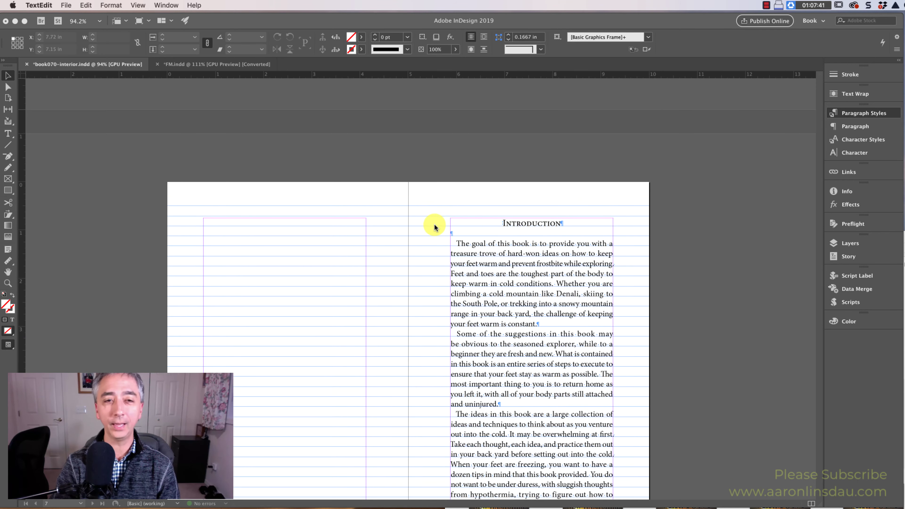
click(539, 225)
double_click(538, 224)
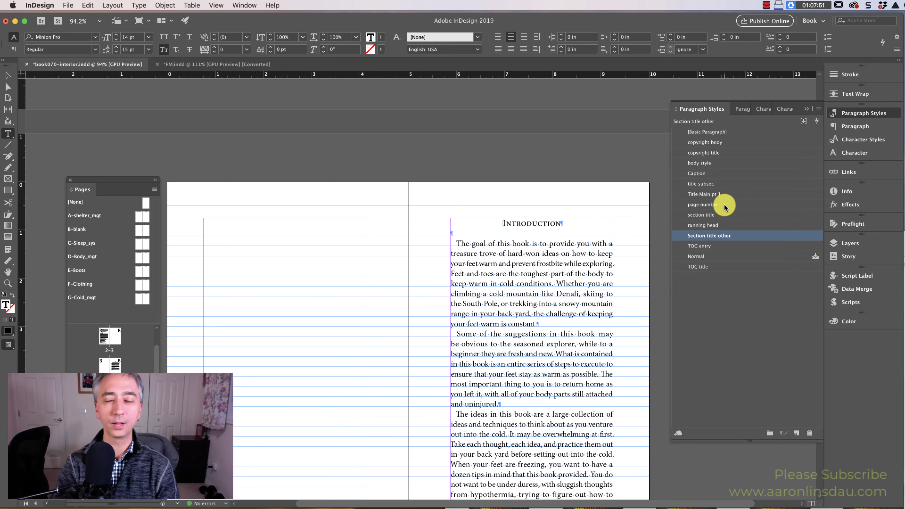
click(545, 223)
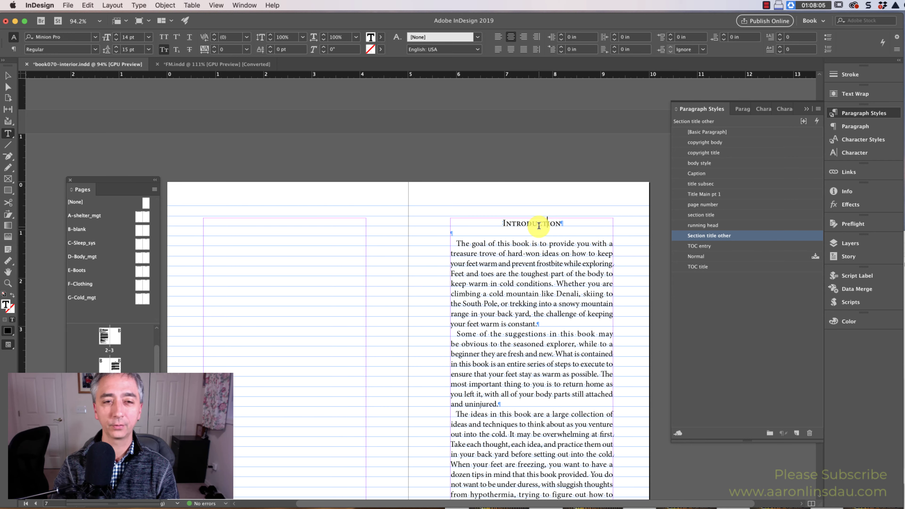
scroll(539, 225, down, 15)
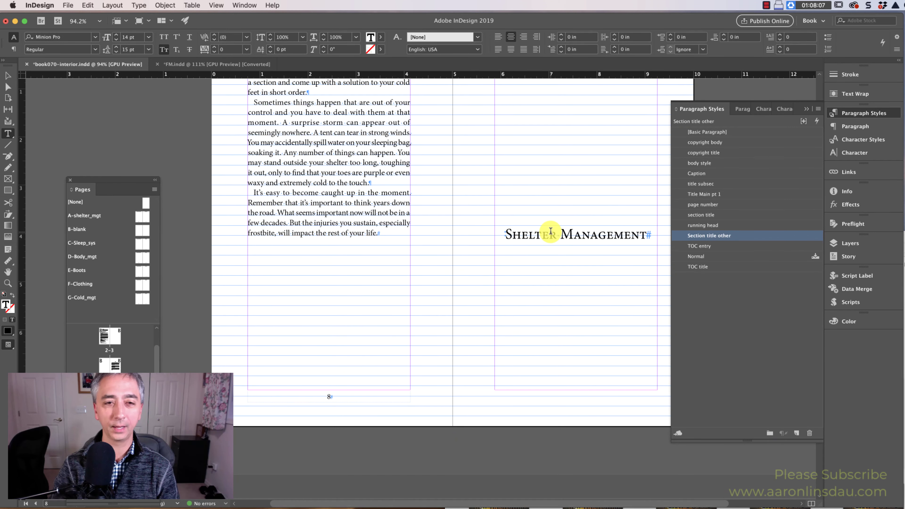
click(551, 231)
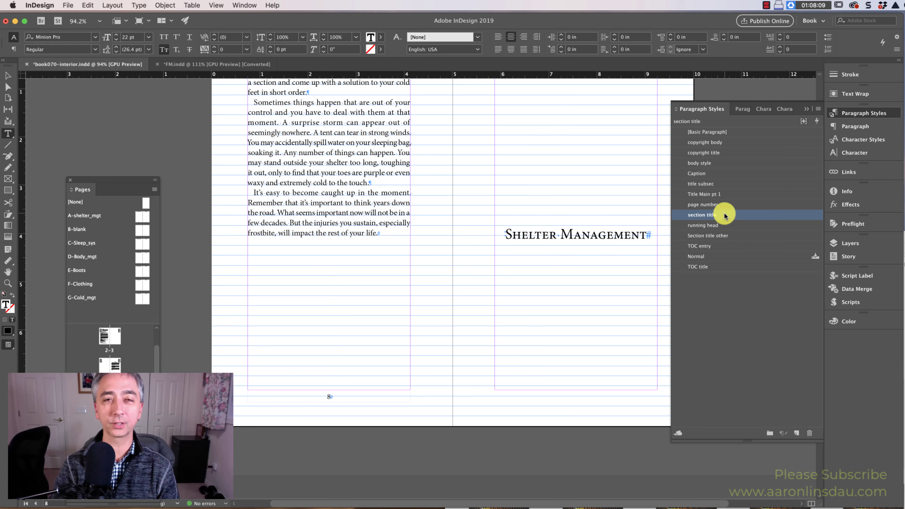
scroll(598, 231, up, 15)
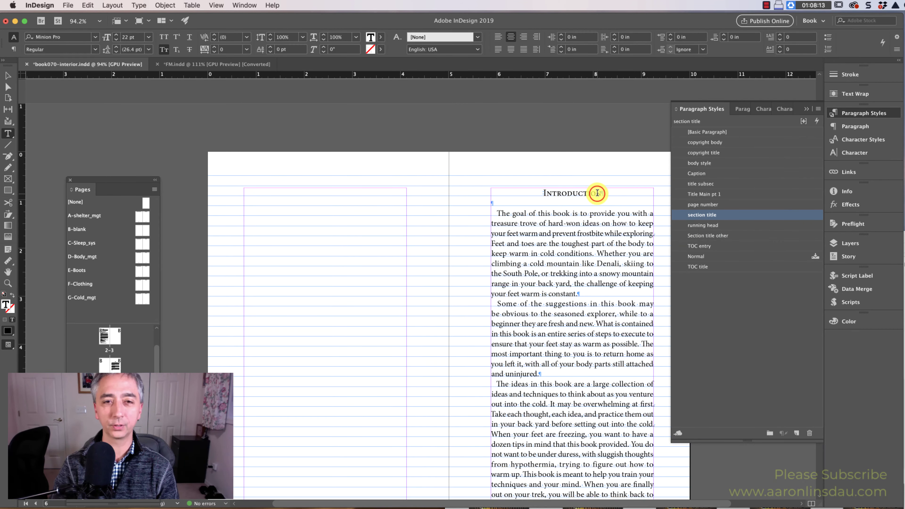
click(597, 193)
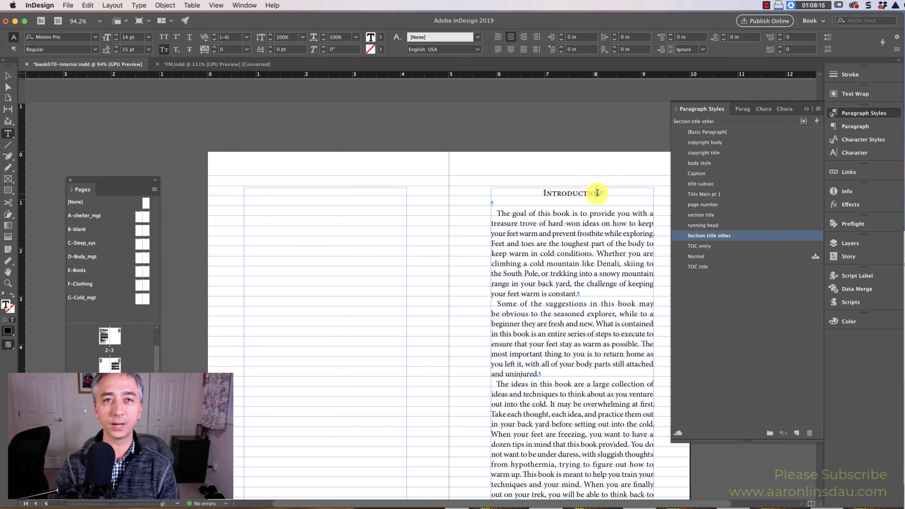
Step: Open the table of contents settings from the spread with the copyright page and remove section title and Section title other from the included styles
scroll(597, 192, up, 20)
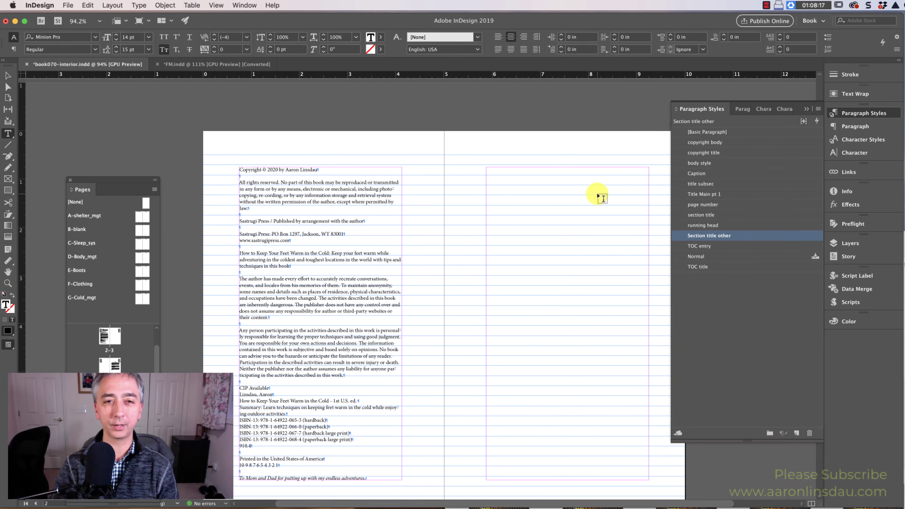
scroll(598, 195, right, 3)
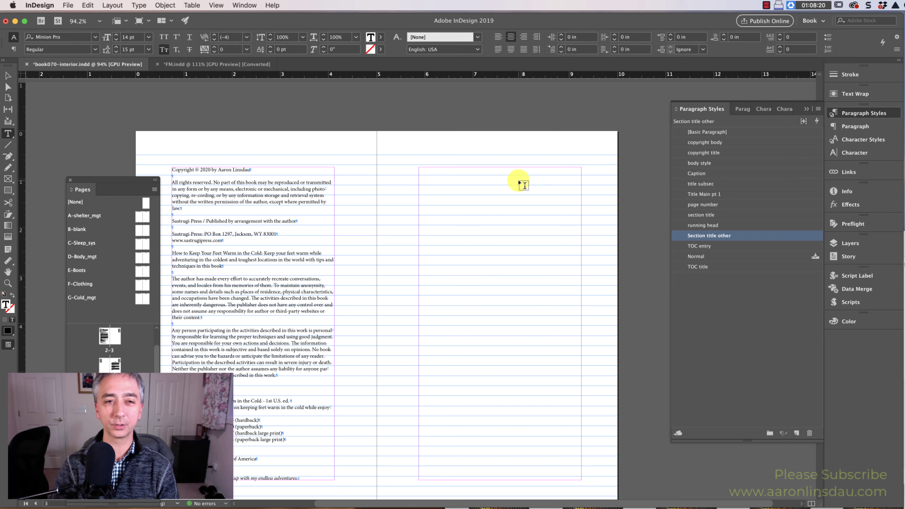
click(113, 5)
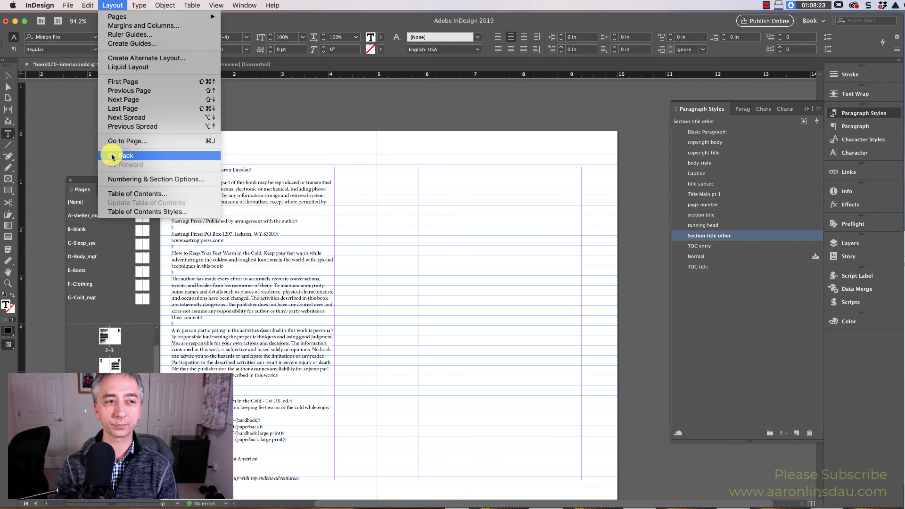
click(132, 194)
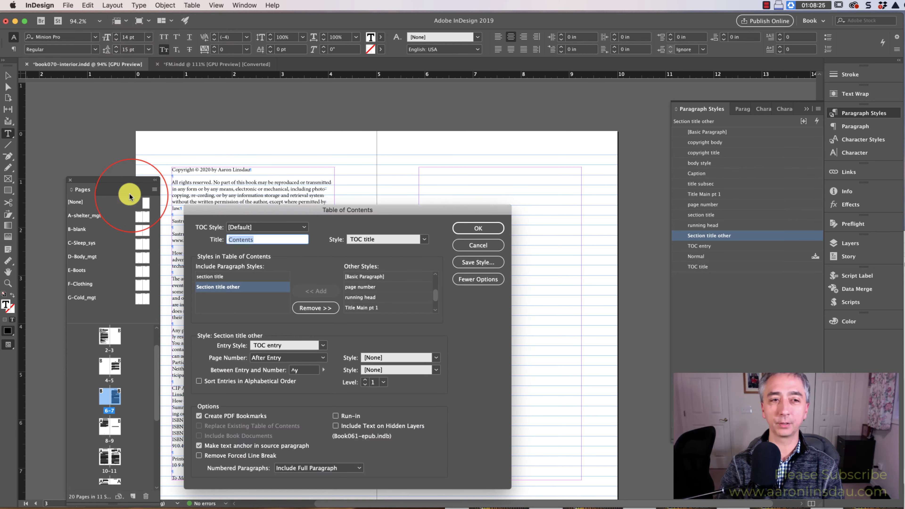
click(224, 287)
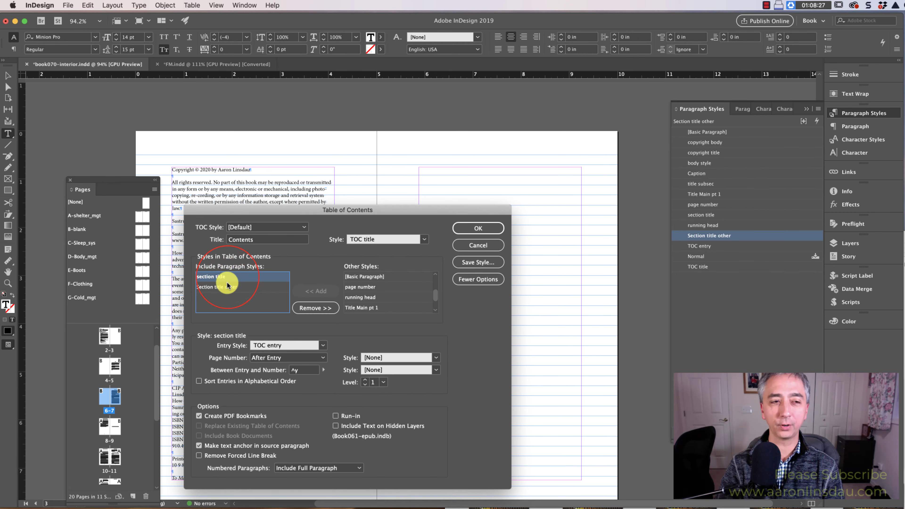
click(241, 288)
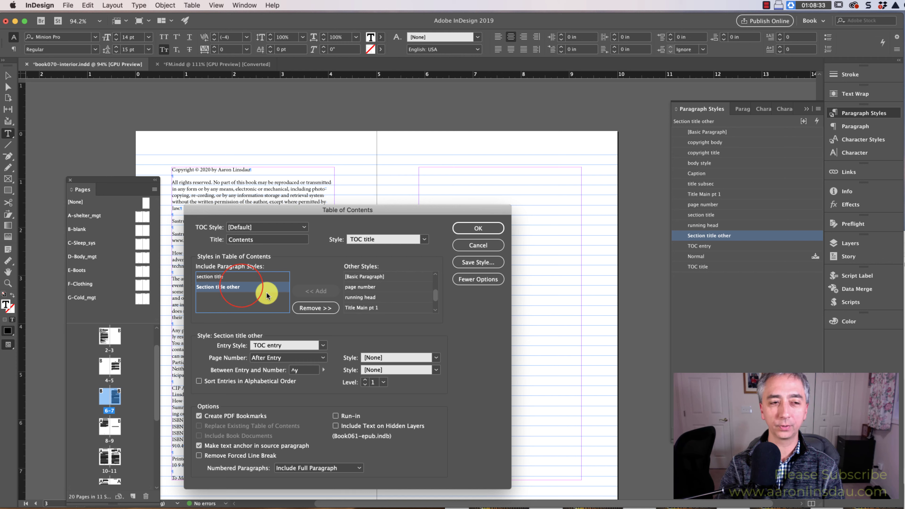
click(315, 308)
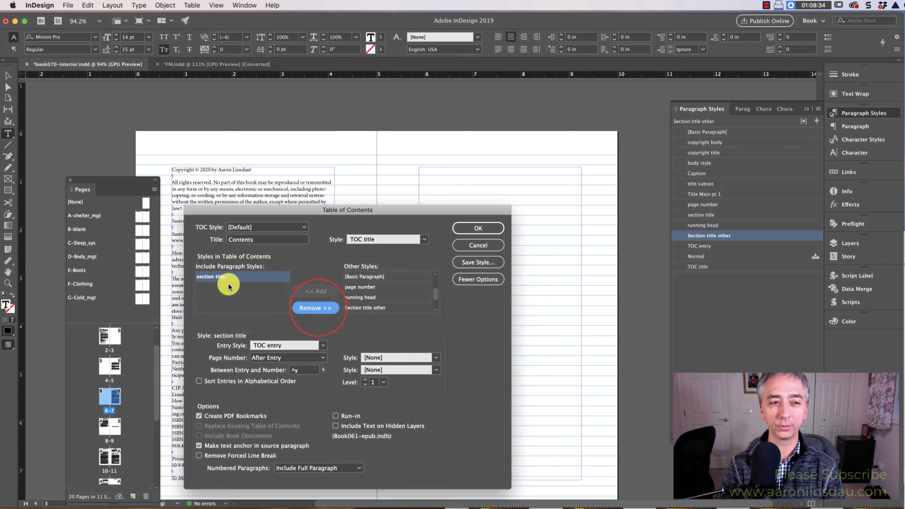
click(310, 306)
Step: Add the section title and Section title other paragraph styles to the table of contents
click(356, 306)
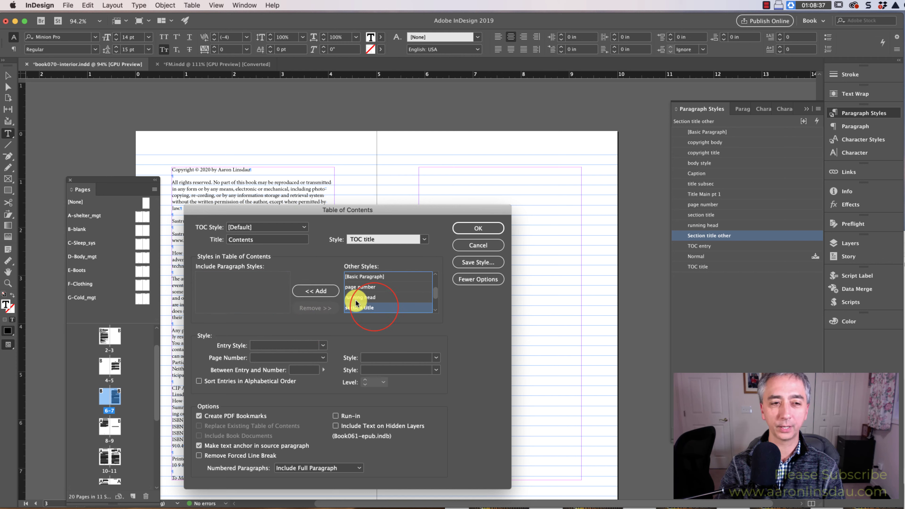
click(315, 291)
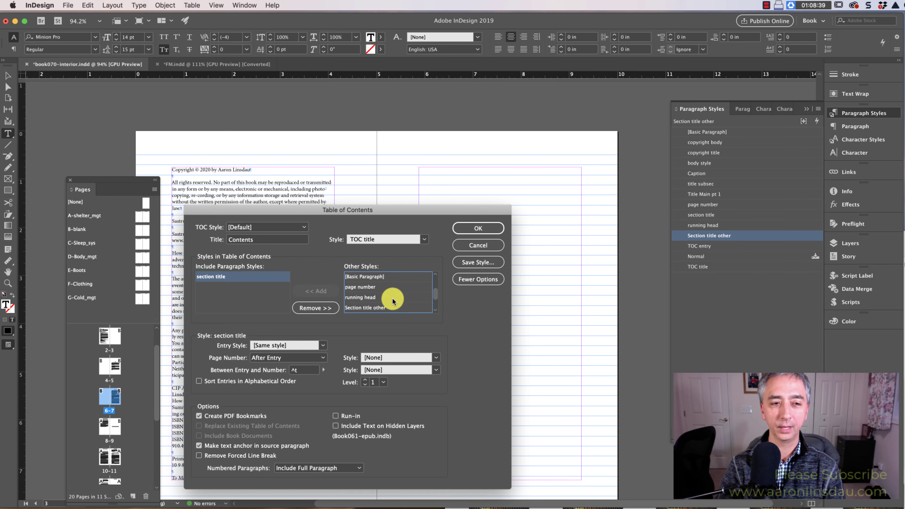
click(373, 307)
click(320, 294)
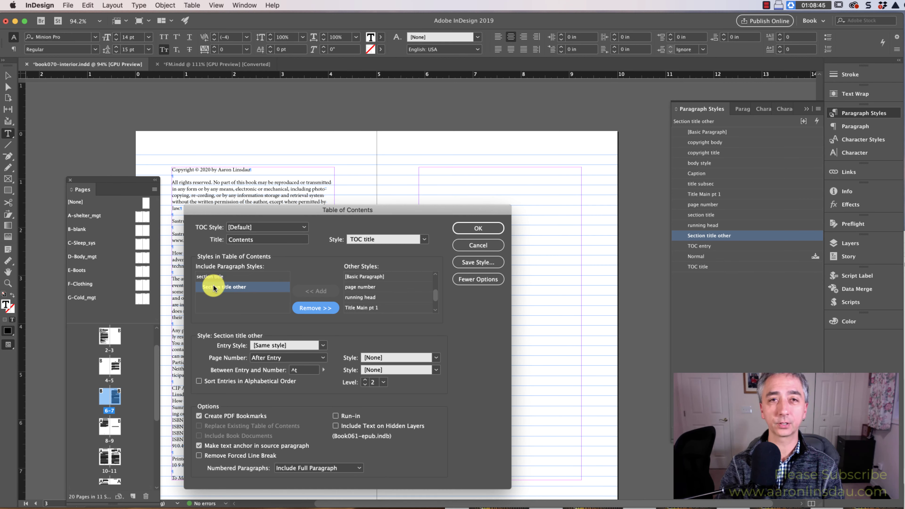
click(224, 288)
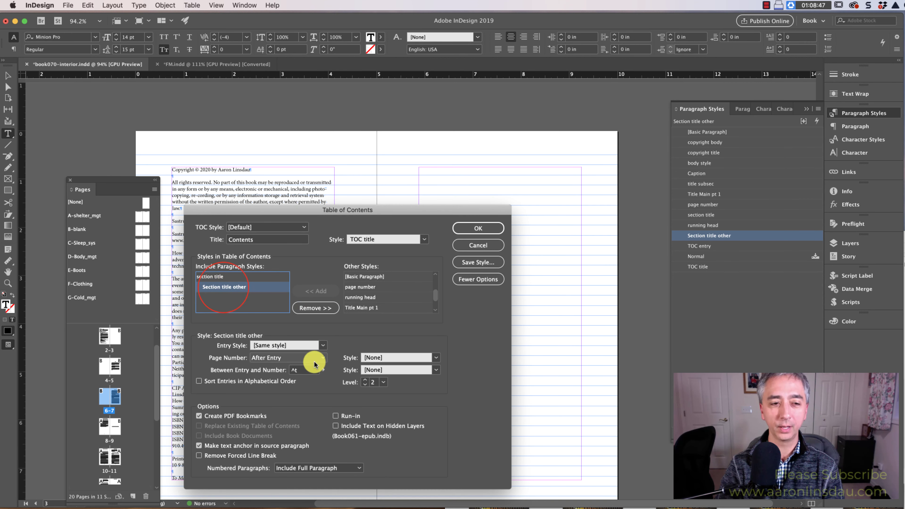
Step: Set Section title other to level 1 and place the generated contents across the upper half of the blank page facing the copyright page
click(365, 384)
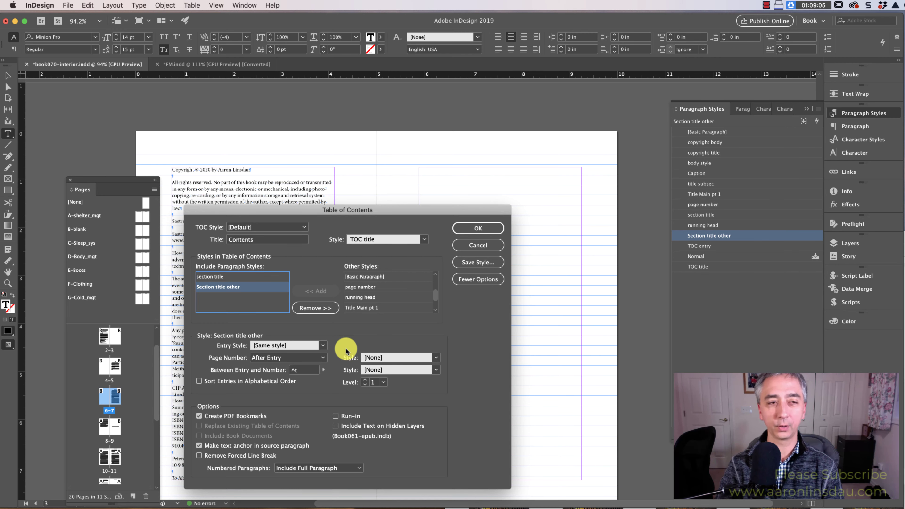
click(483, 230)
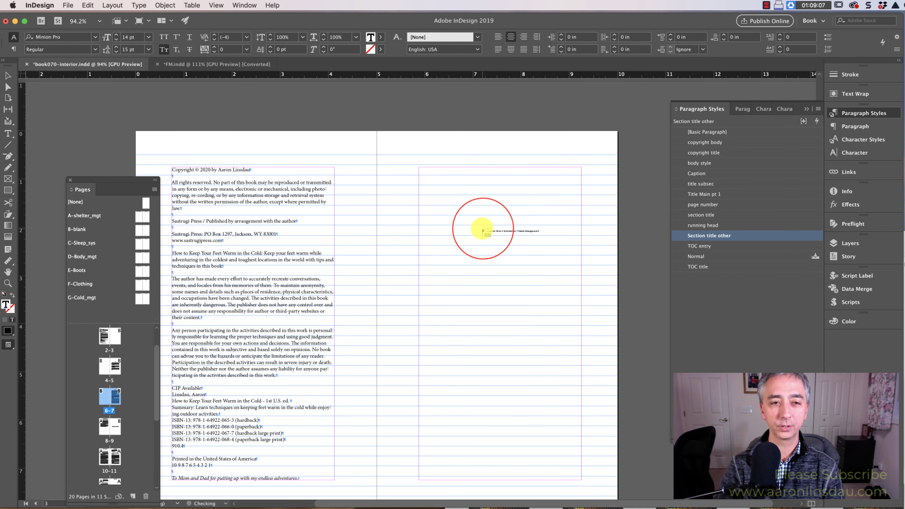
drag(419, 167, 580, 338)
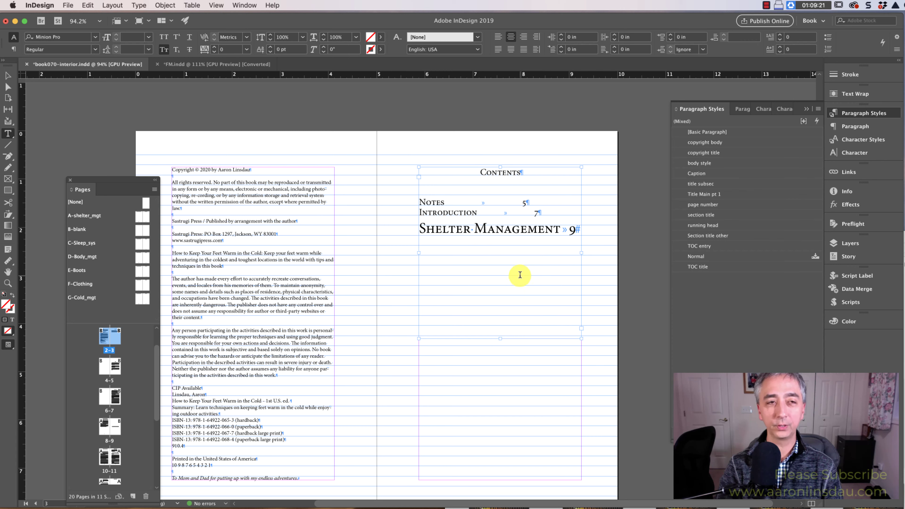
Step: Export the document in EPUB (Reflowable) format, replacing the existing book070-interior.epub
click(68, 5)
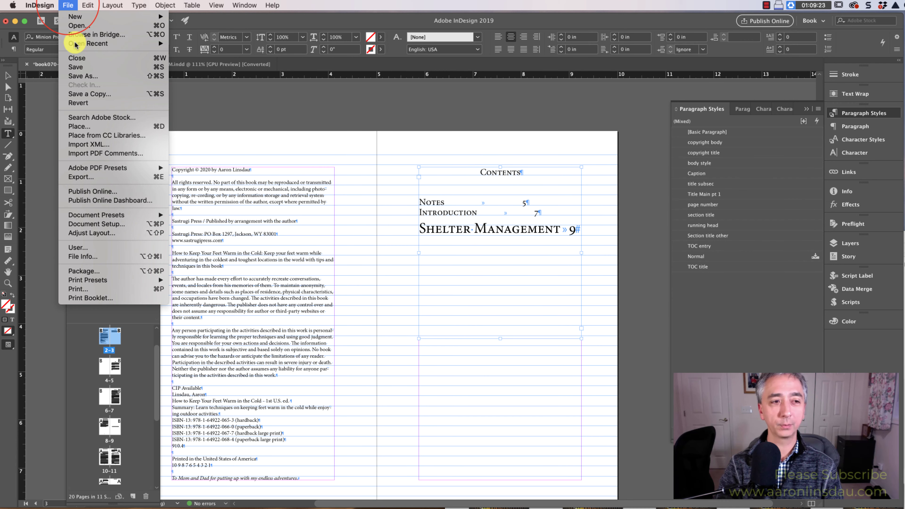
click(122, 178)
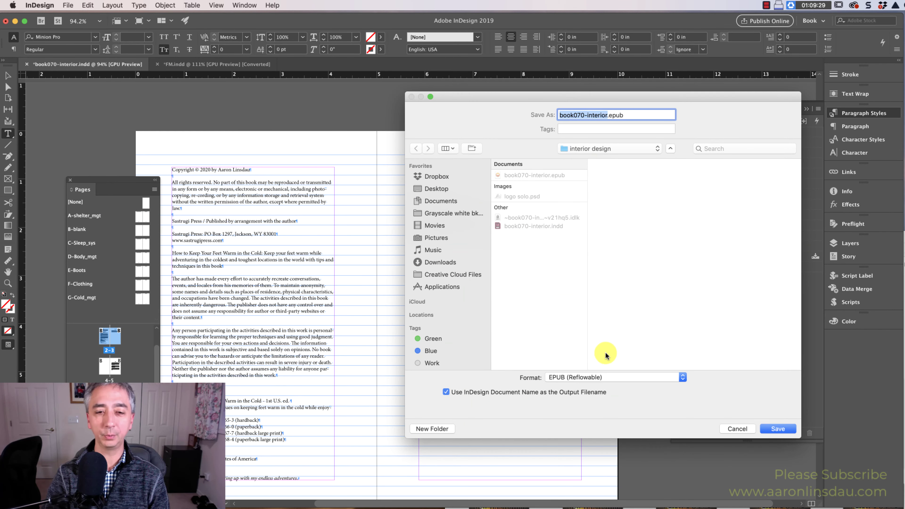
click(608, 377)
click(607, 377)
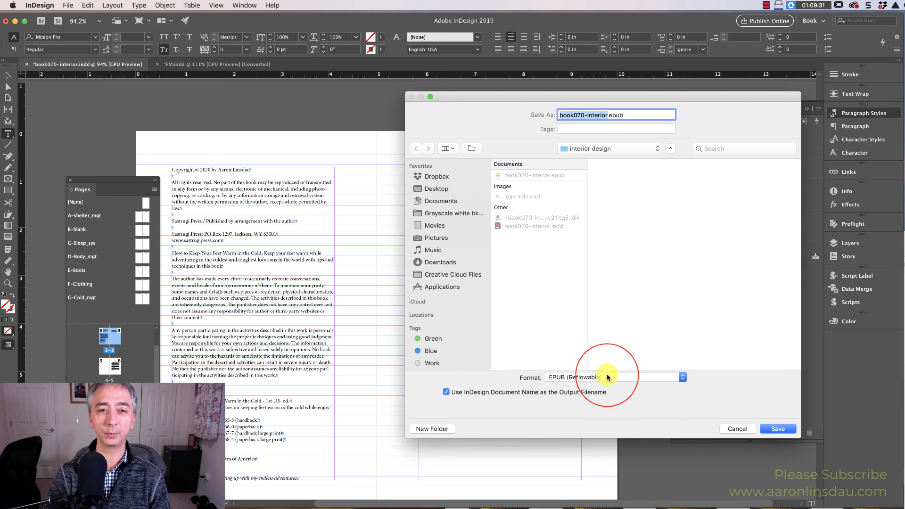
click(774, 429)
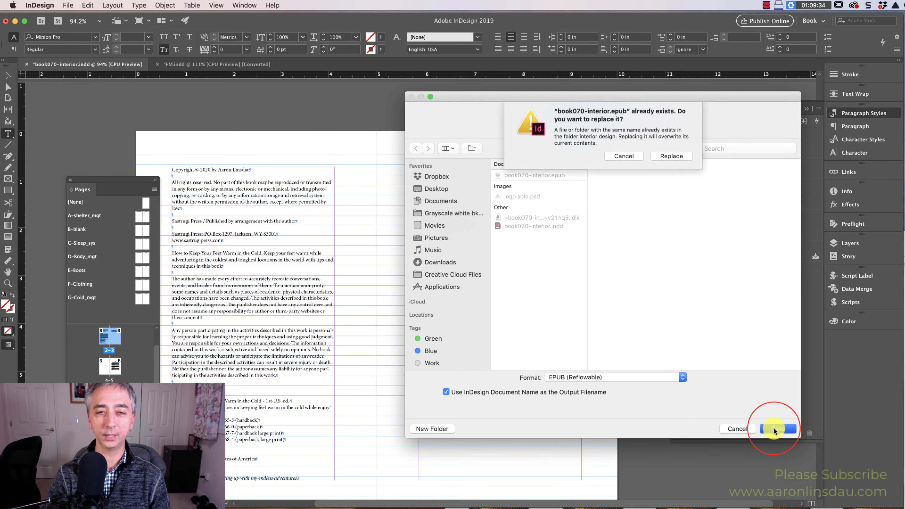
click(670, 158)
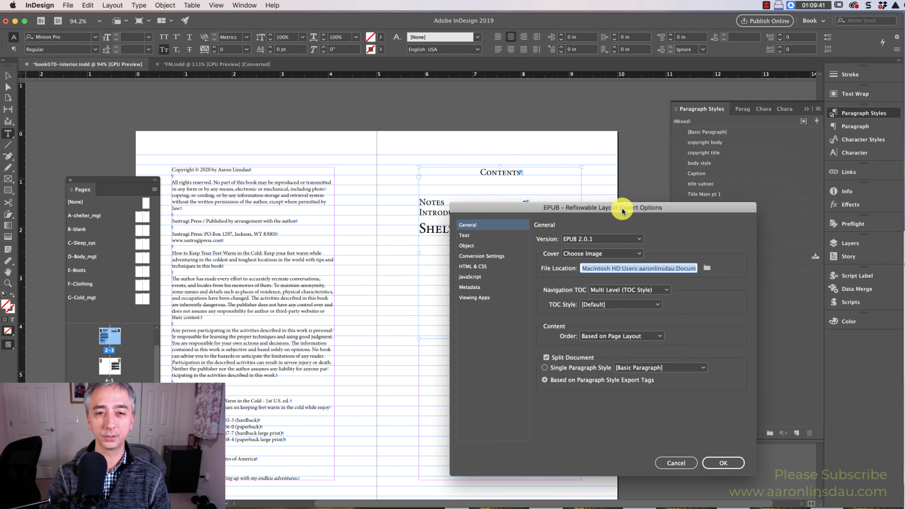
Step: Export with version EPUB 2.0.1 and the navigation TOC set to Multi Level (TOC Style)
drag(623, 207, 618, 197)
click(620, 229)
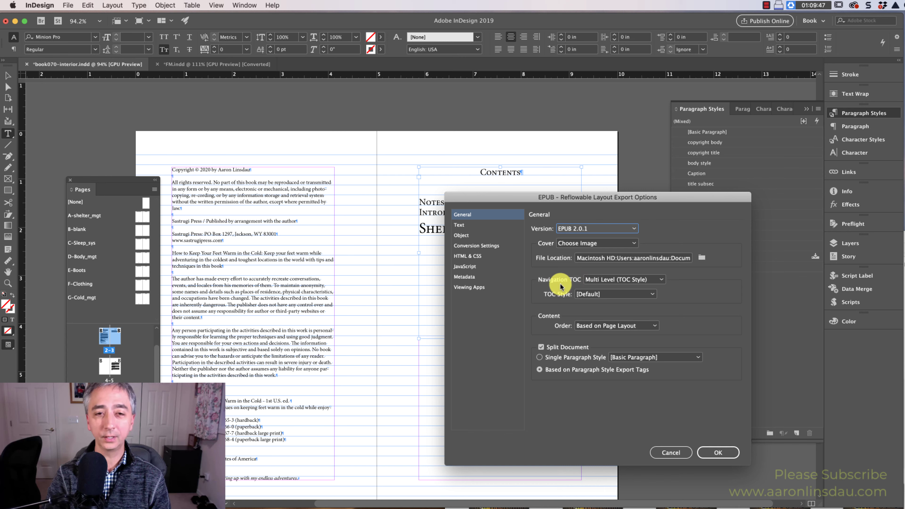
click(618, 281)
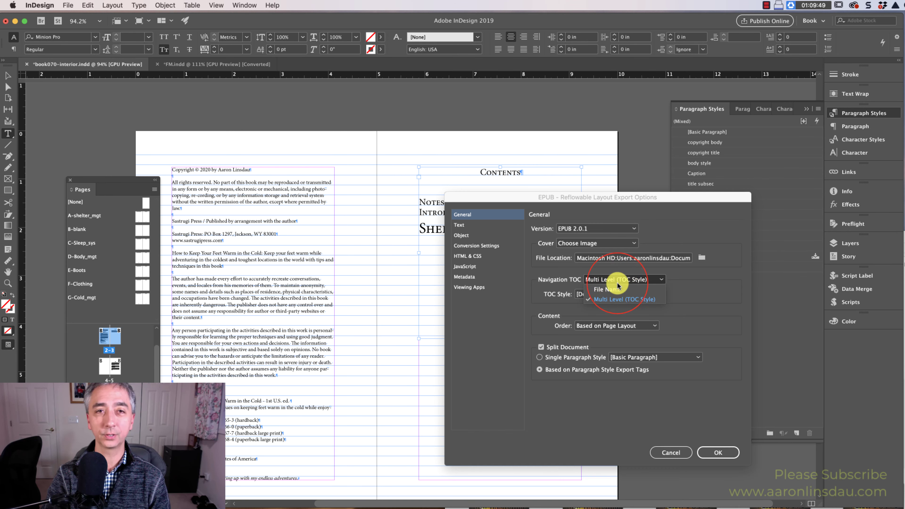
click(611, 298)
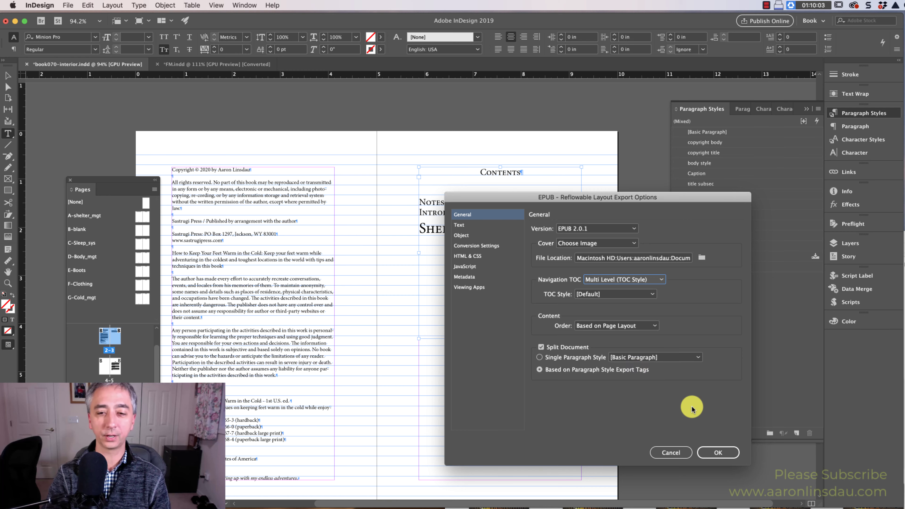
click(717, 453)
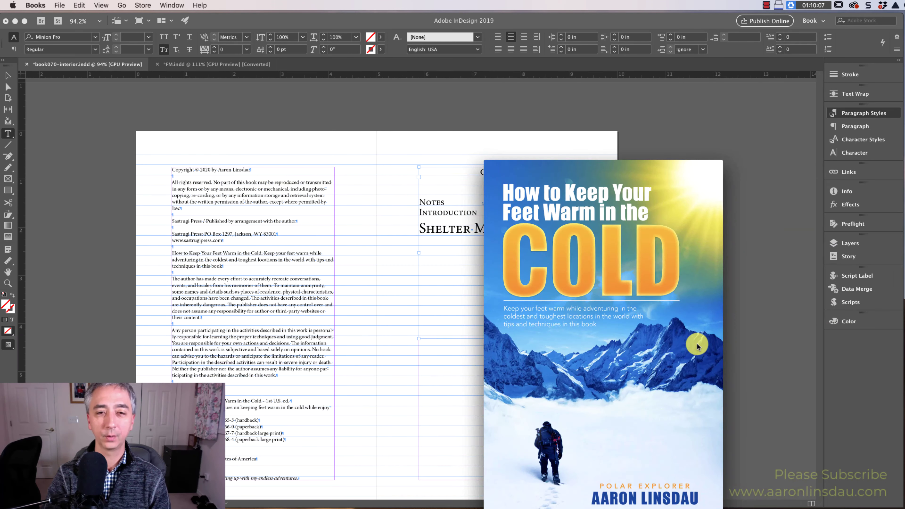
Step: In Books, view the exported EPUB's table of contents and go to its Notes entry
click(650, 171)
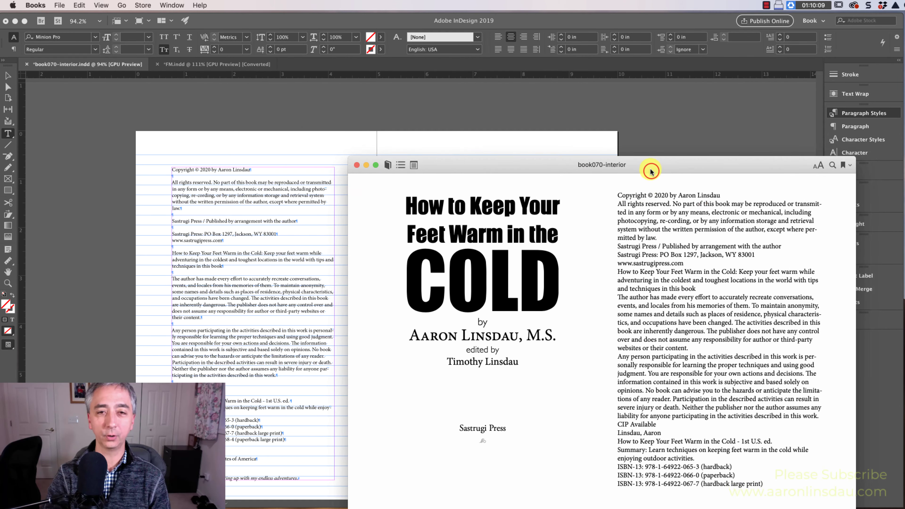
drag(651, 171, 593, 139)
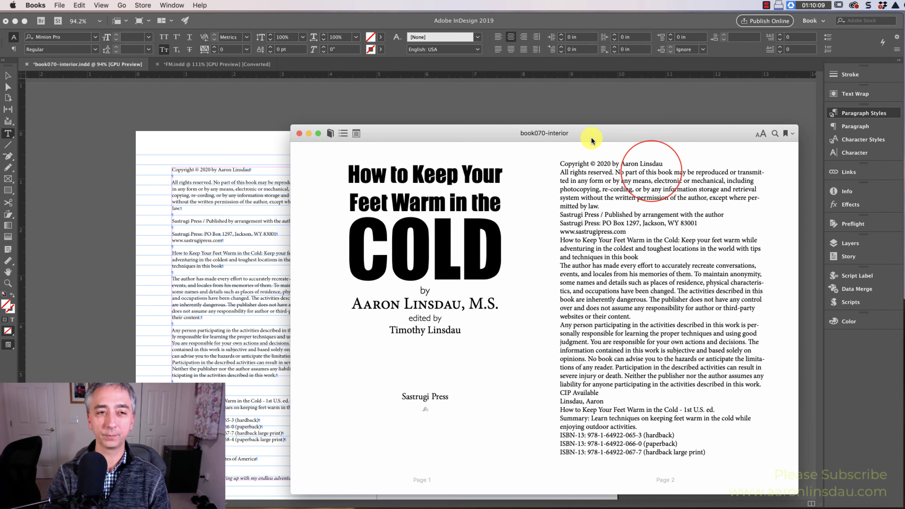
click(342, 133)
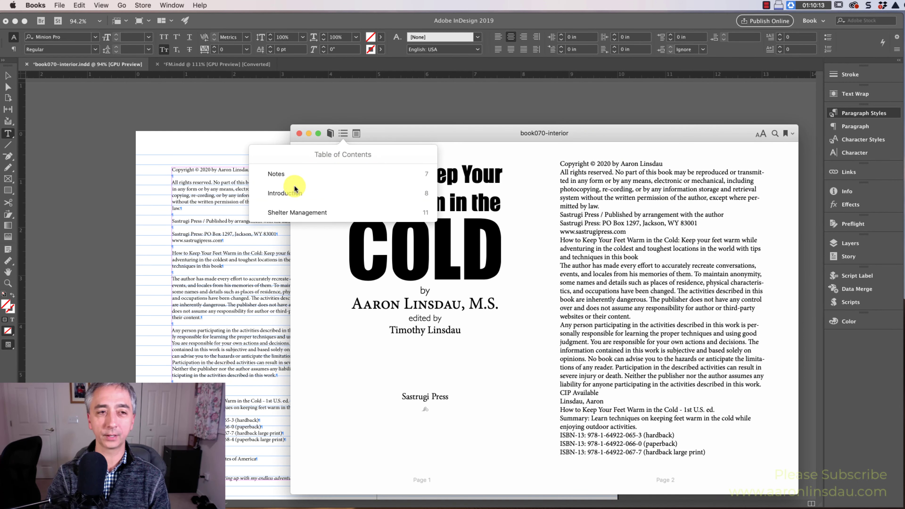
click(296, 167)
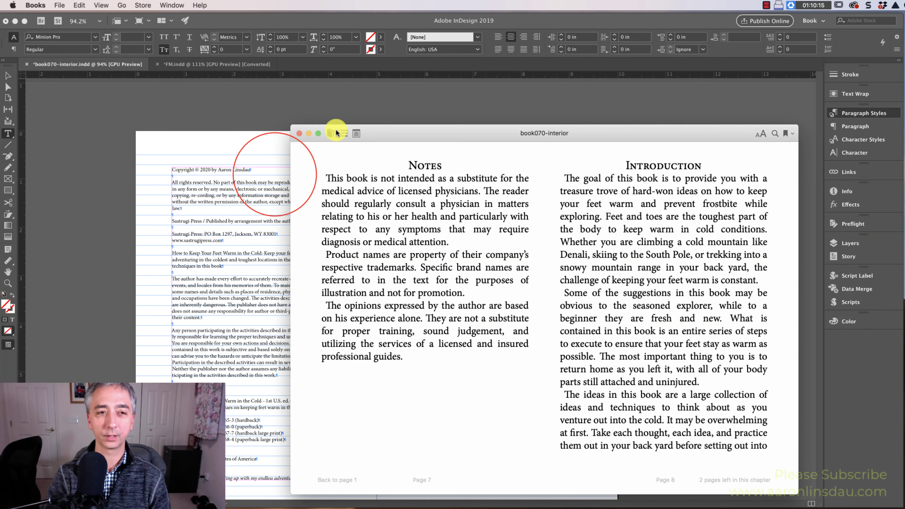
Step: Test the EPUB's navigation by going to the Notes and Shelter Management entries from its table of contents
click(345, 134)
click(306, 176)
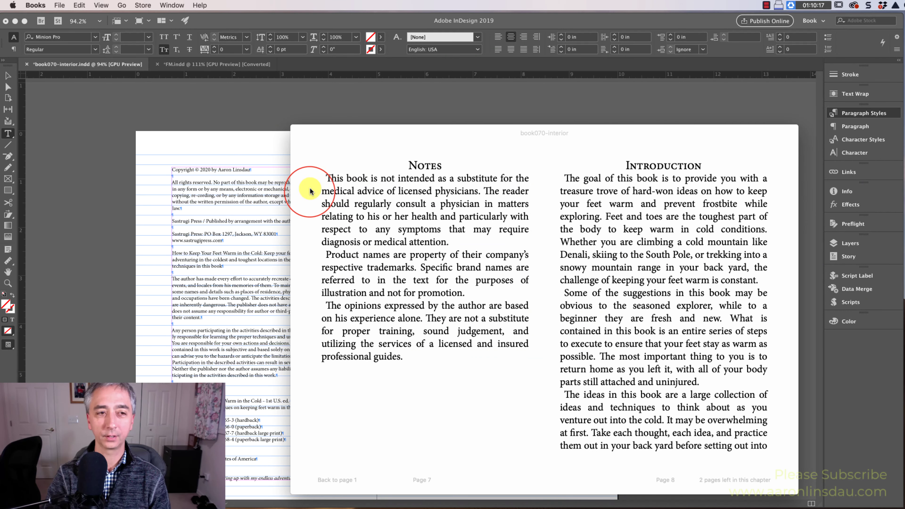
click(343, 133)
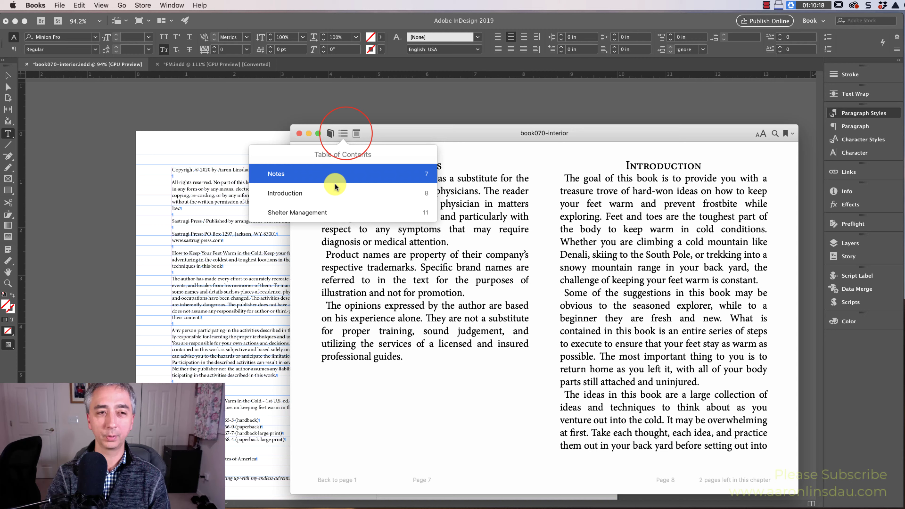
click(320, 210)
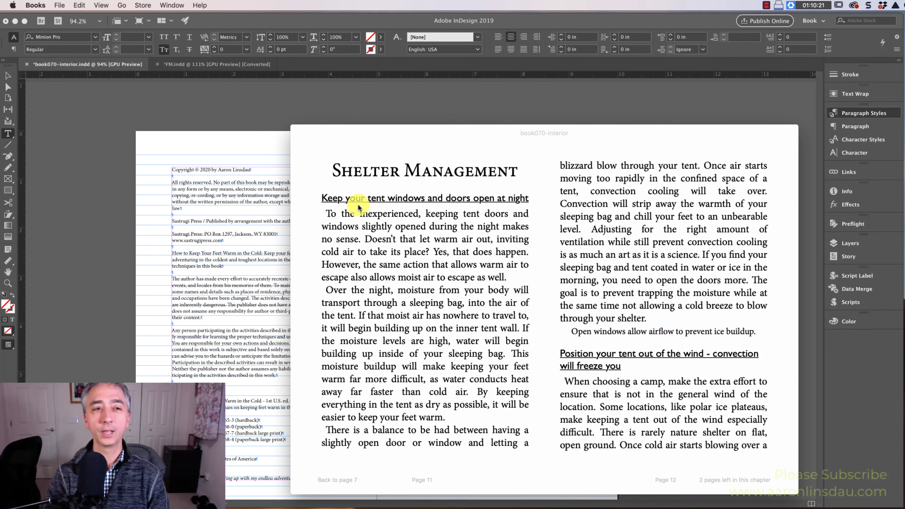
Step: Check the contents page in InDesign, return to Books, and page back from the Notes entry to the EPUB's in-text Contents page
click(379, 116)
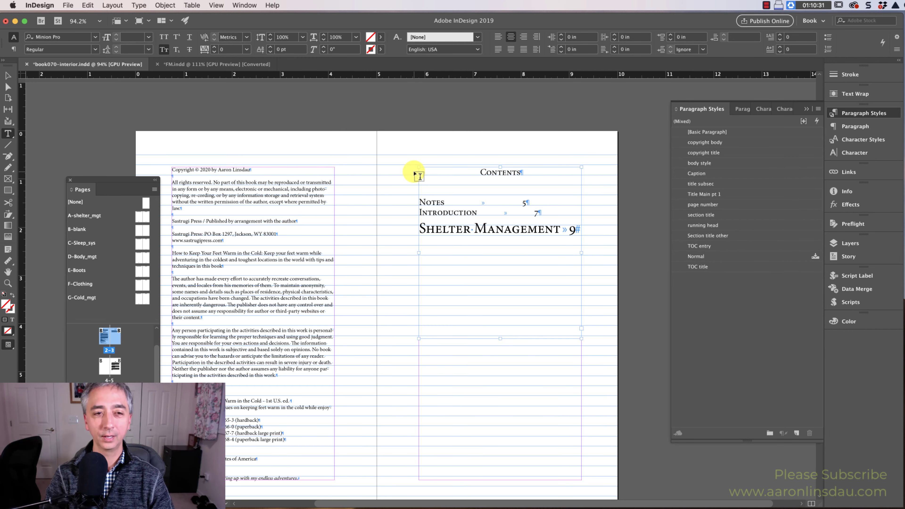
key(super+Tab)
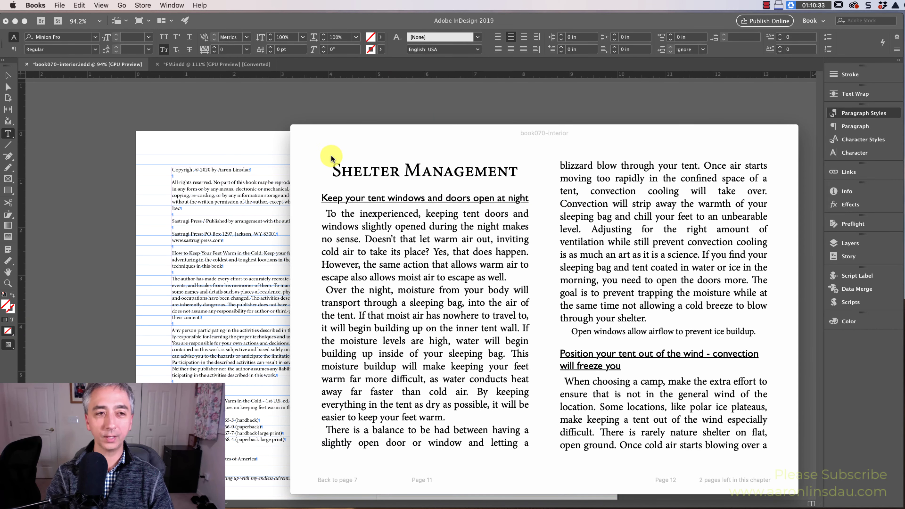
click(345, 134)
click(296, 176)
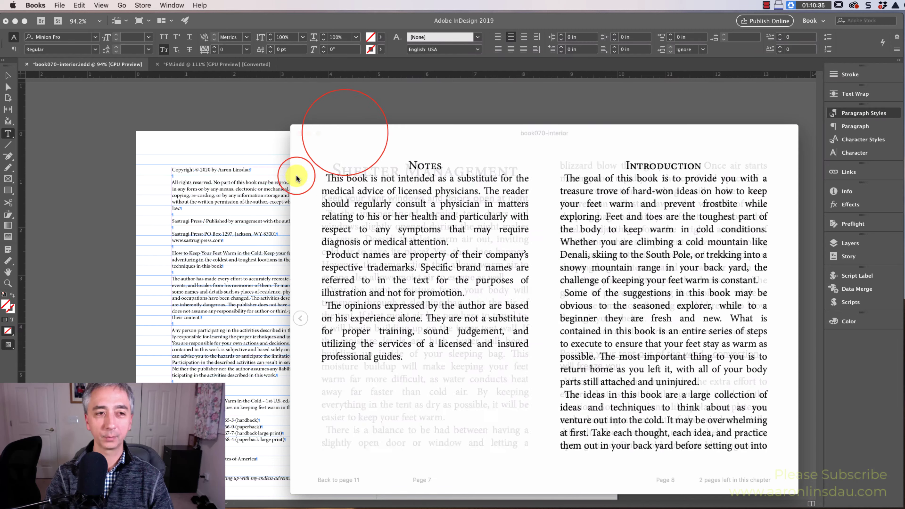
key(Left)
key(Left)
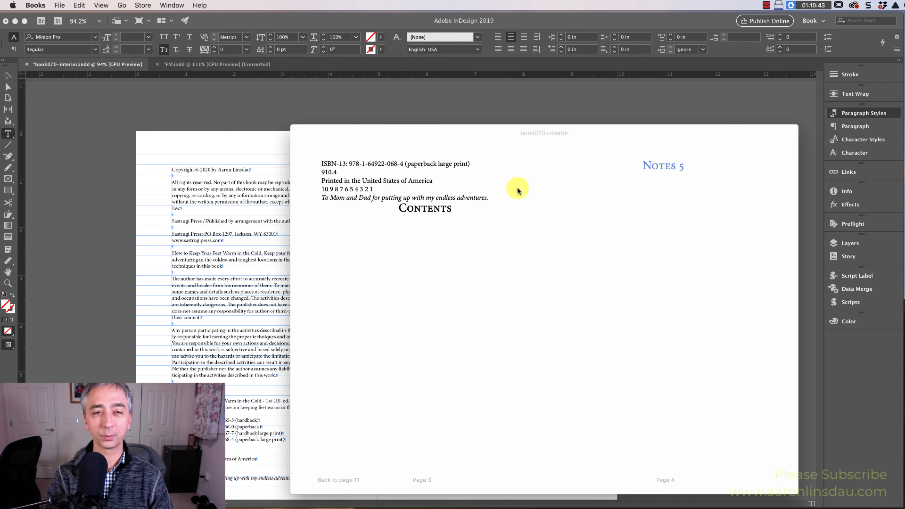
Step: Switch to InDesign and delete the generated contents text frame from the page facing the copyright page
key(super+Tab)
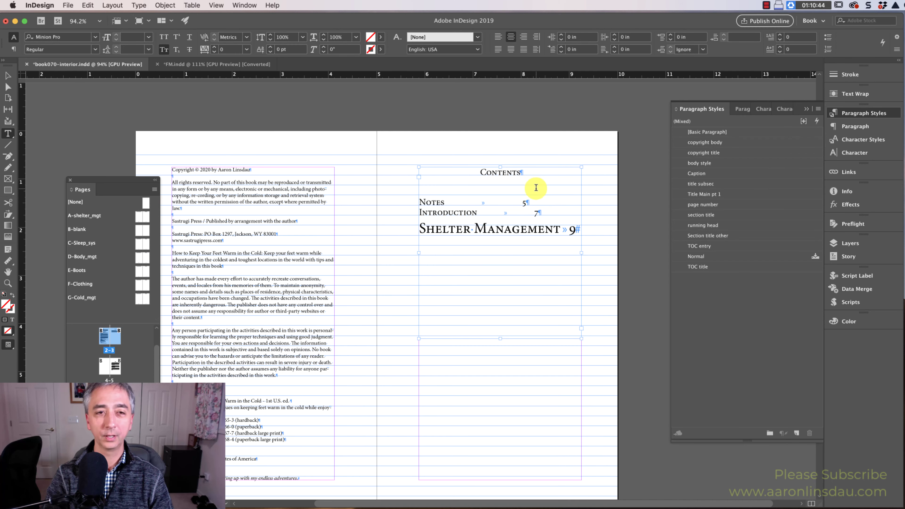
key(Escape)
click(605, 187)
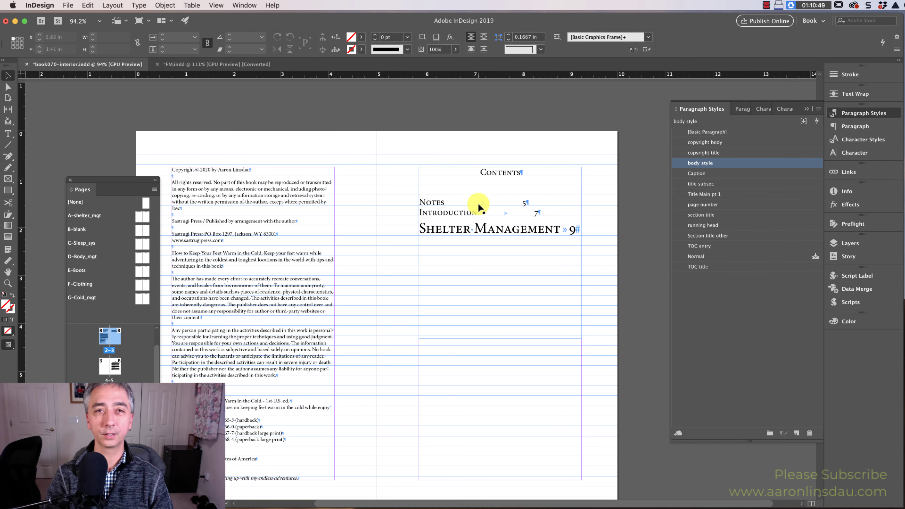
click(499, 187)
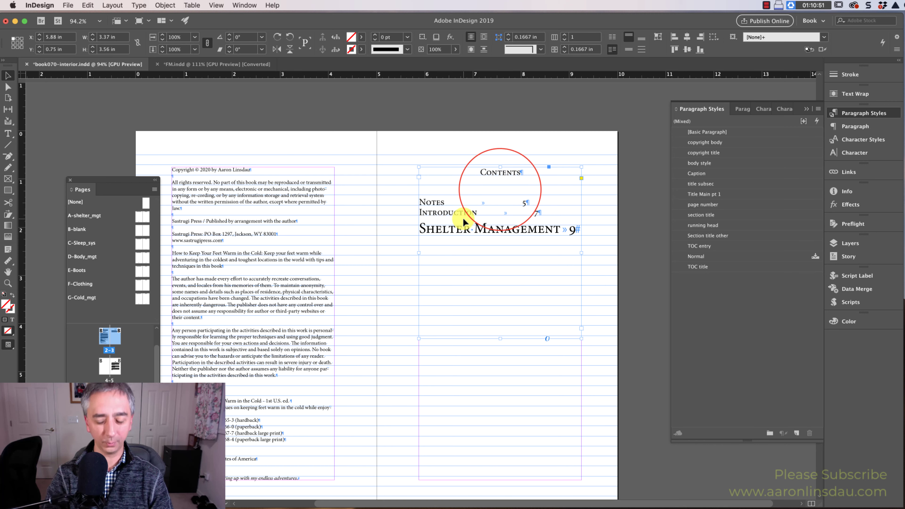
key(Delete)
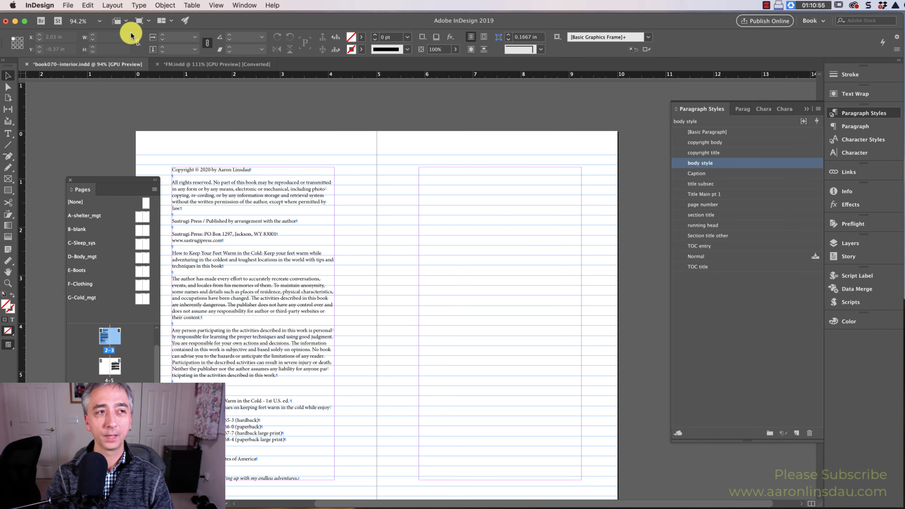
click(111, 5)
click(111, 5)
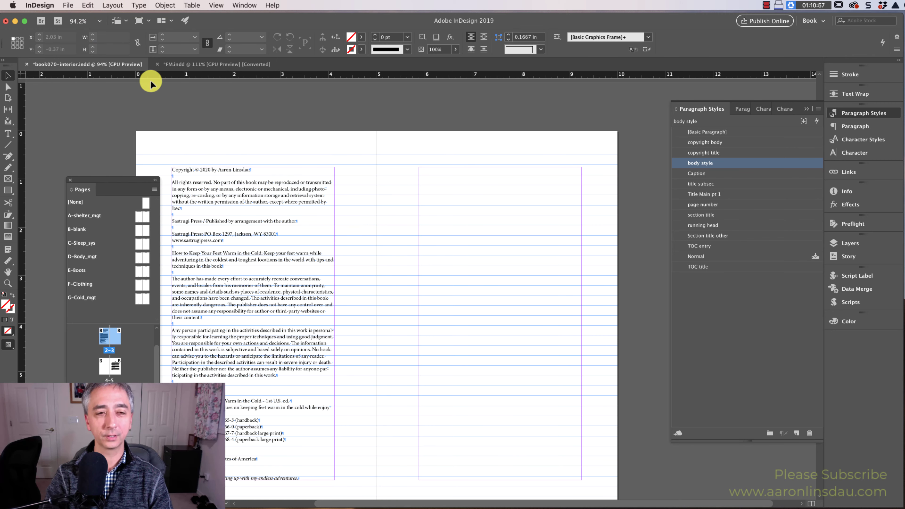
key(super+e)
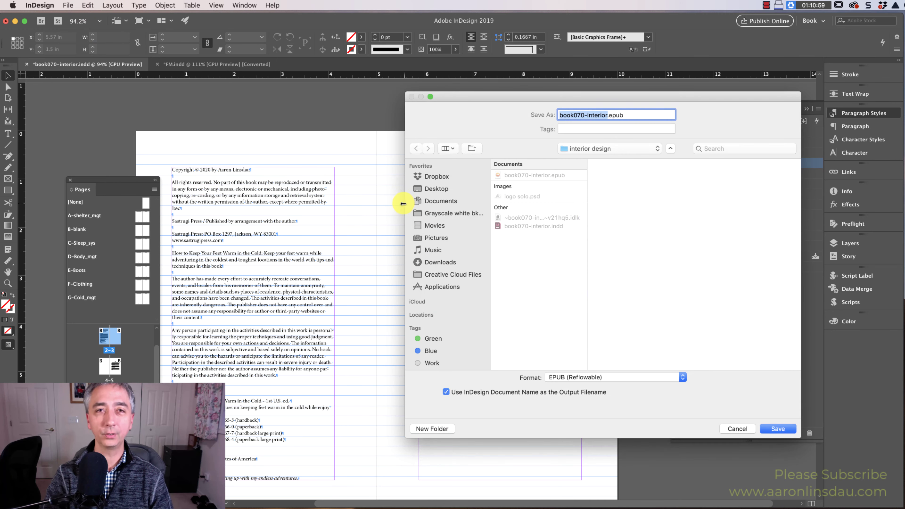
key(Escape)
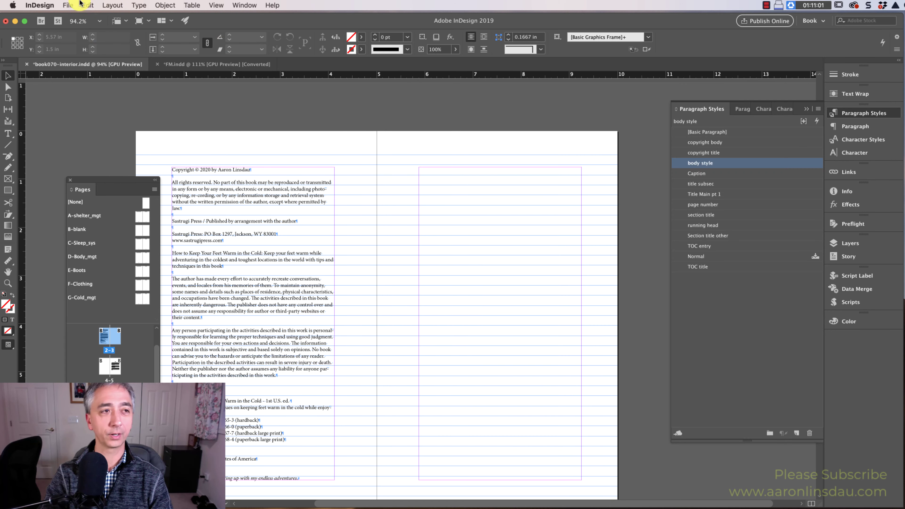
Step: Export the document as EPUB (Reflowable), replacing book070-interior.epub and keeping EPUB 2.0.1 with the Multi Level (TOC Style) navigation TOC
click(68, 5)
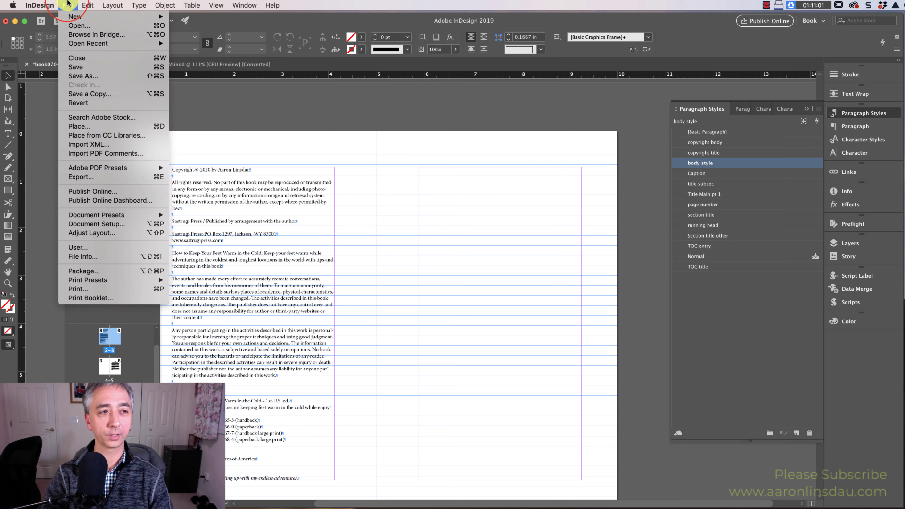
click(111, 178)
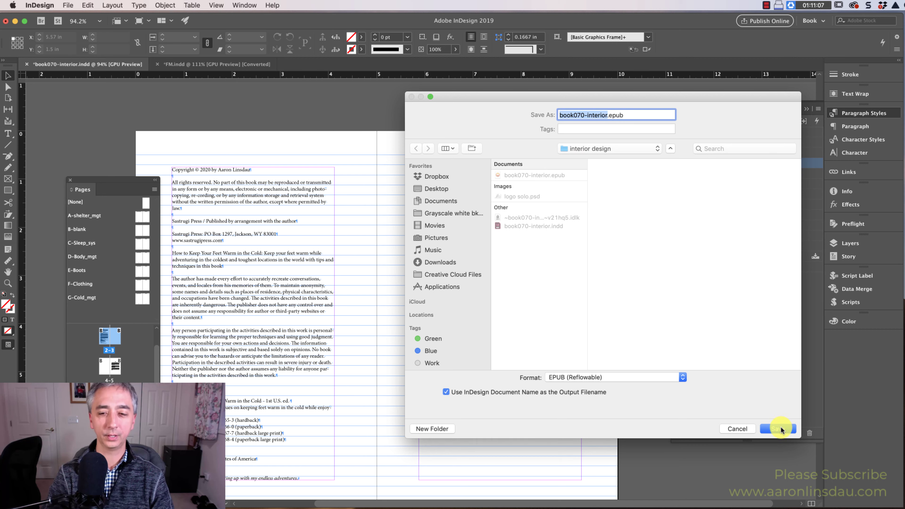
click(779, 429)
click(673, 159)
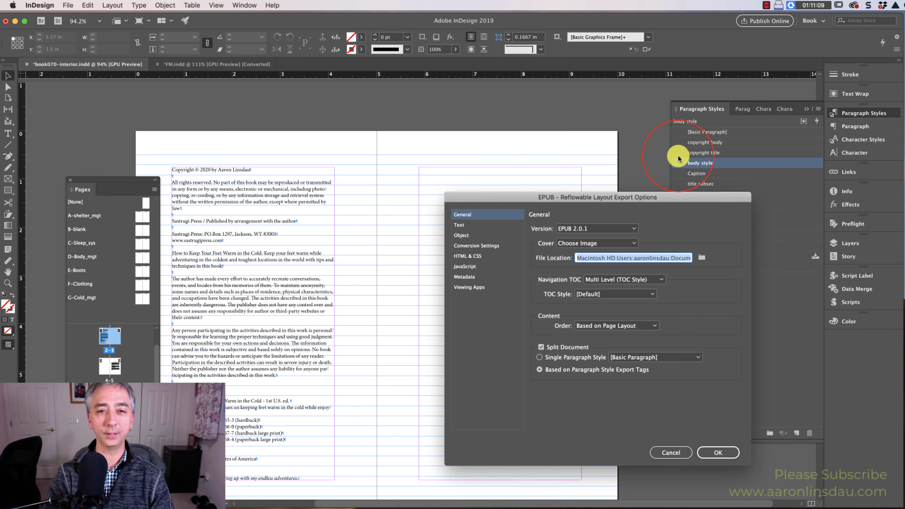
click(736, 462)
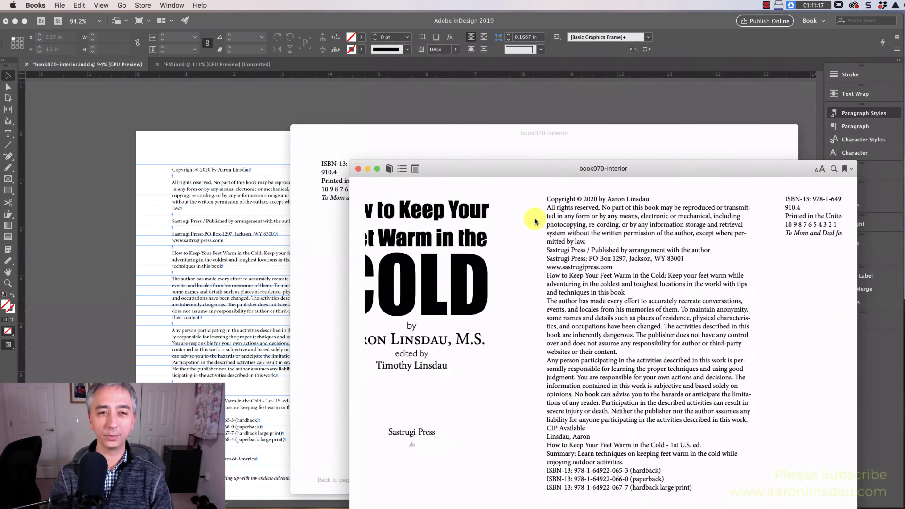
Step: In Books, go to the Introduction and Shelter Management entries from the re-exported EPUB's table of contents
click(404, 171)
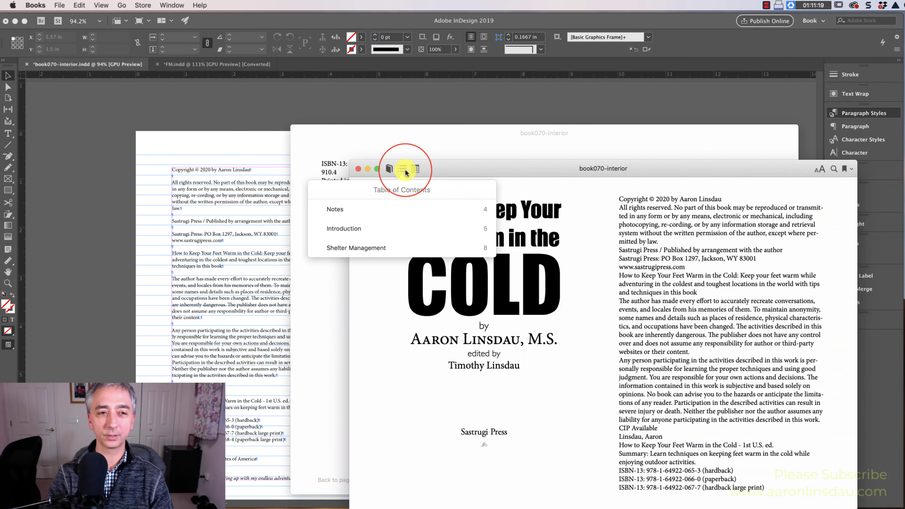
click(343, 229)
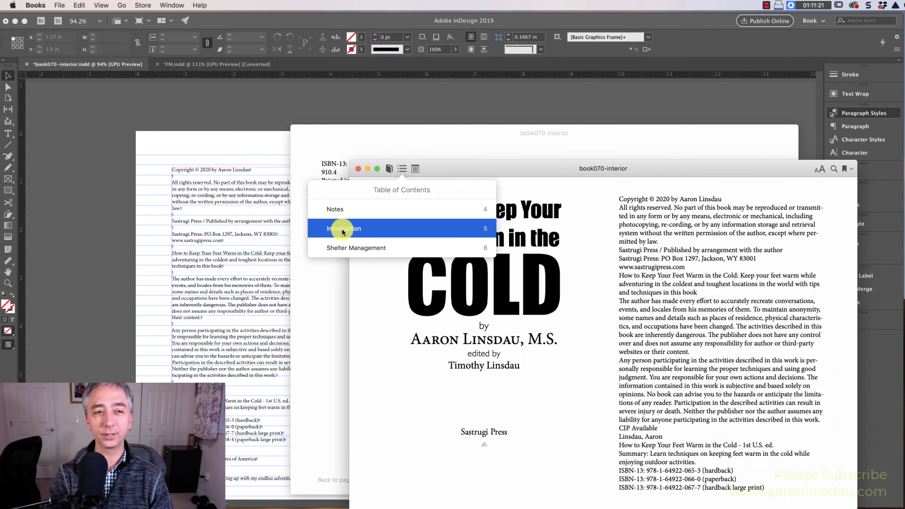
click(399, 167)
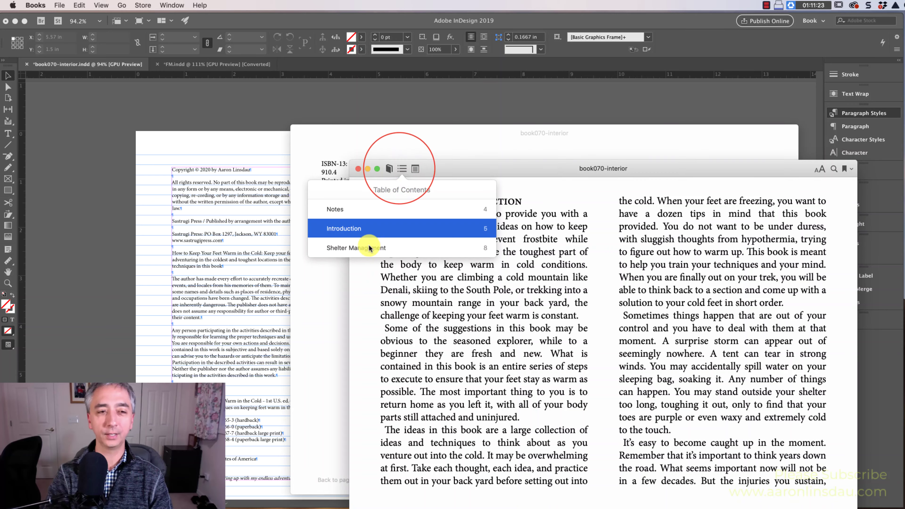
click(356, 248)
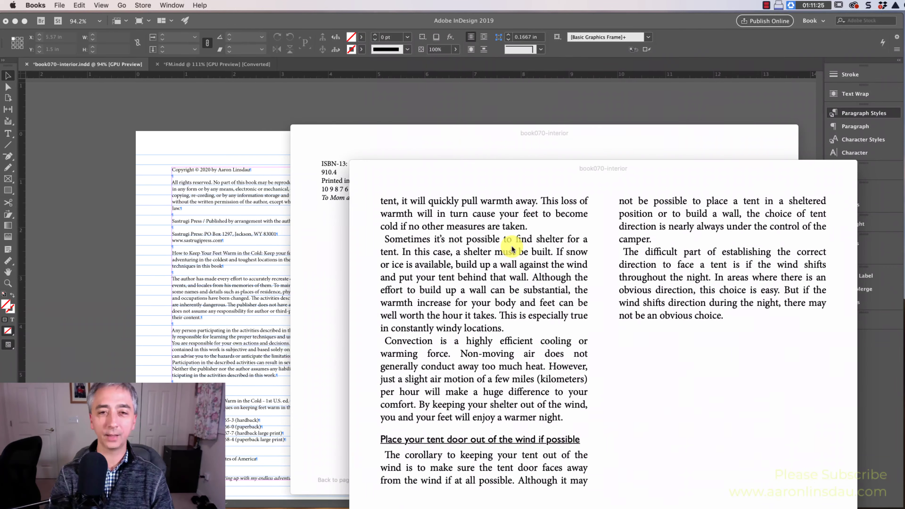
Step: Page back to the EPUB's title page and forward to Notes to check the front matter for an in-text contents page
key(Left)
key(Left)
key(Left)
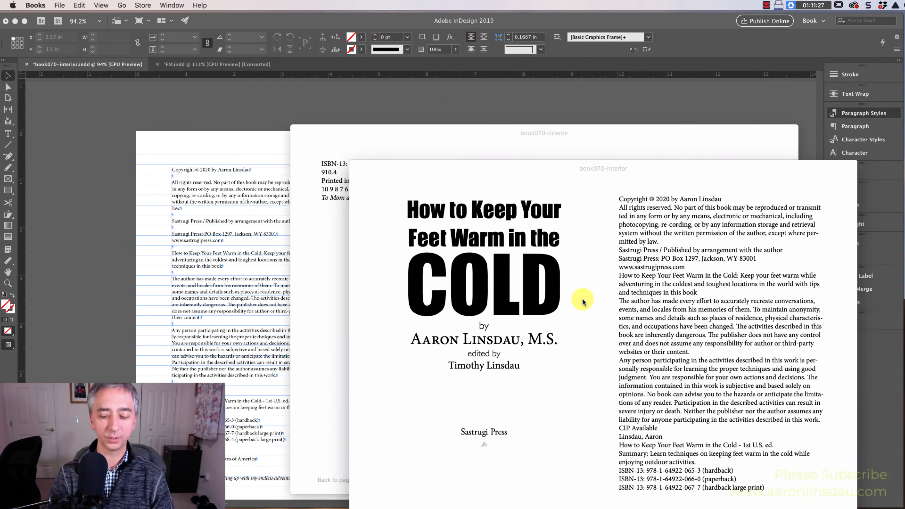
key(Right)
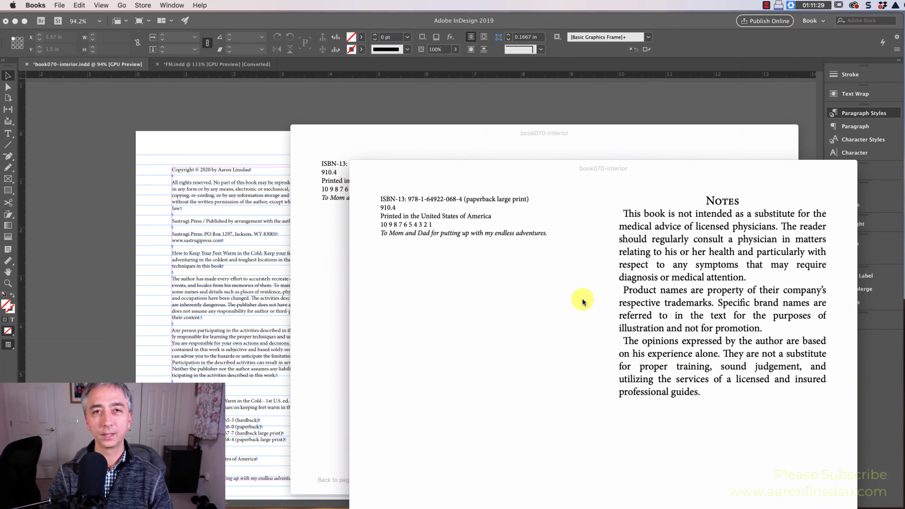